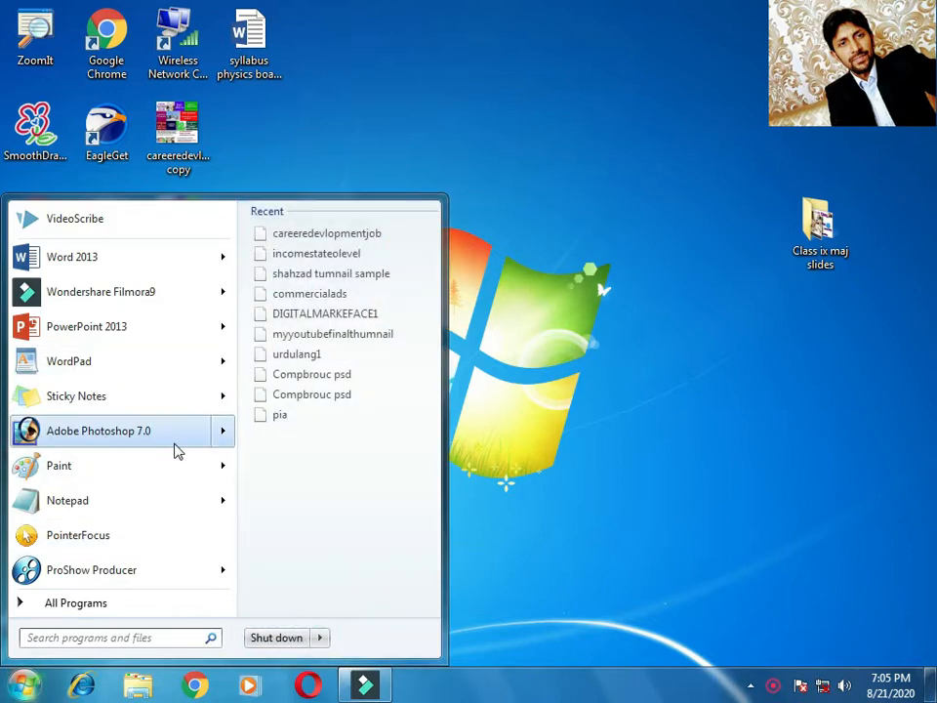
Step: Launch Adobe Photoshop 7.0 and open the bri1 and bri2 images from My Documents
{"action": "left_click", "coordinate": [126, 430]}
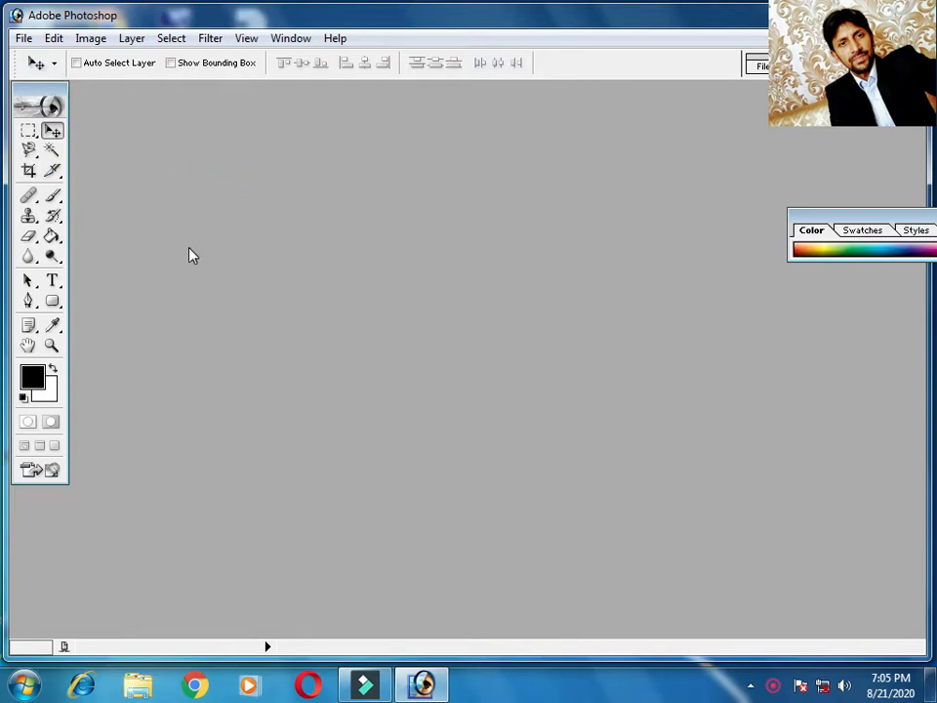
{"action": "key", "text": "ctrl+o"}
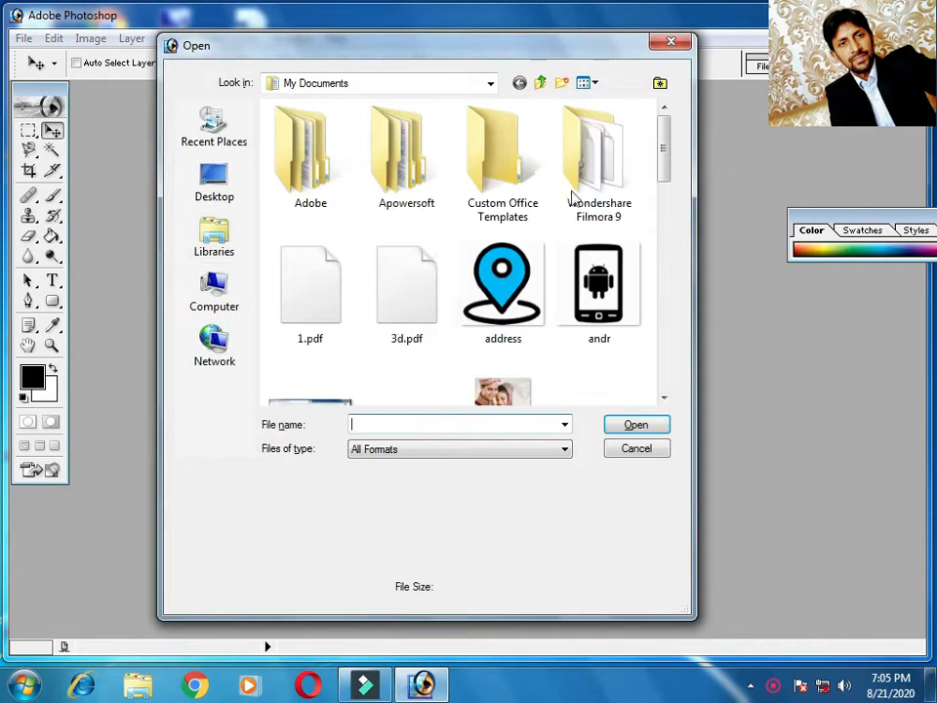
{"action": "left_click", "coordinate": [663, 161]}
{"action": "left_click_drag", "start_coordinate": [519, 361], "coordinate": [408, 338]}
{"action": "left_click", "coordinate": [625, 425]}
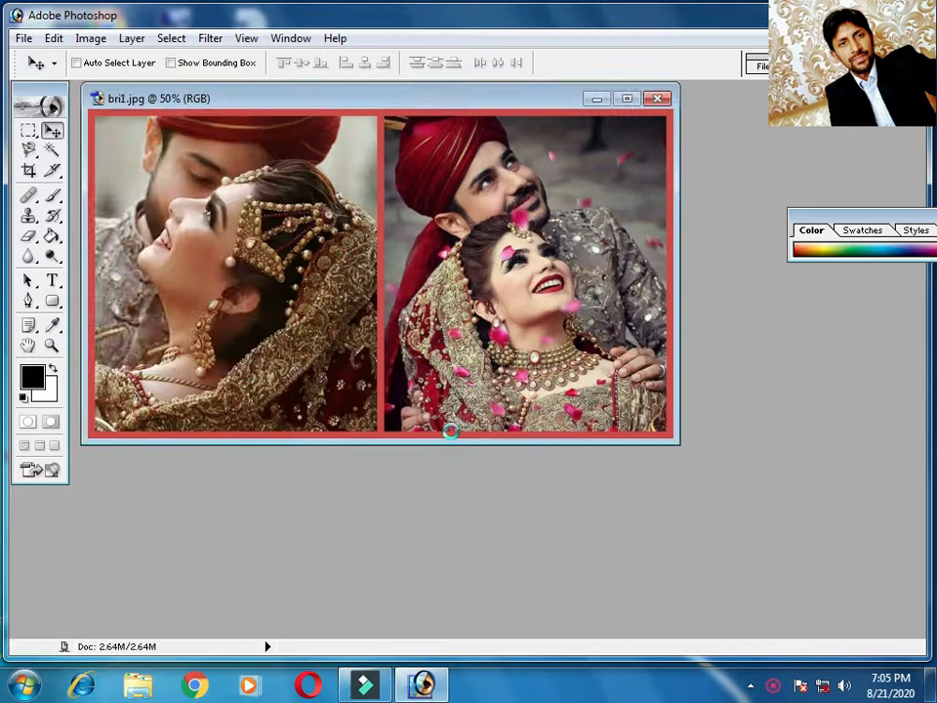
{"action": "left_click", "coordinate": [185, 107]}
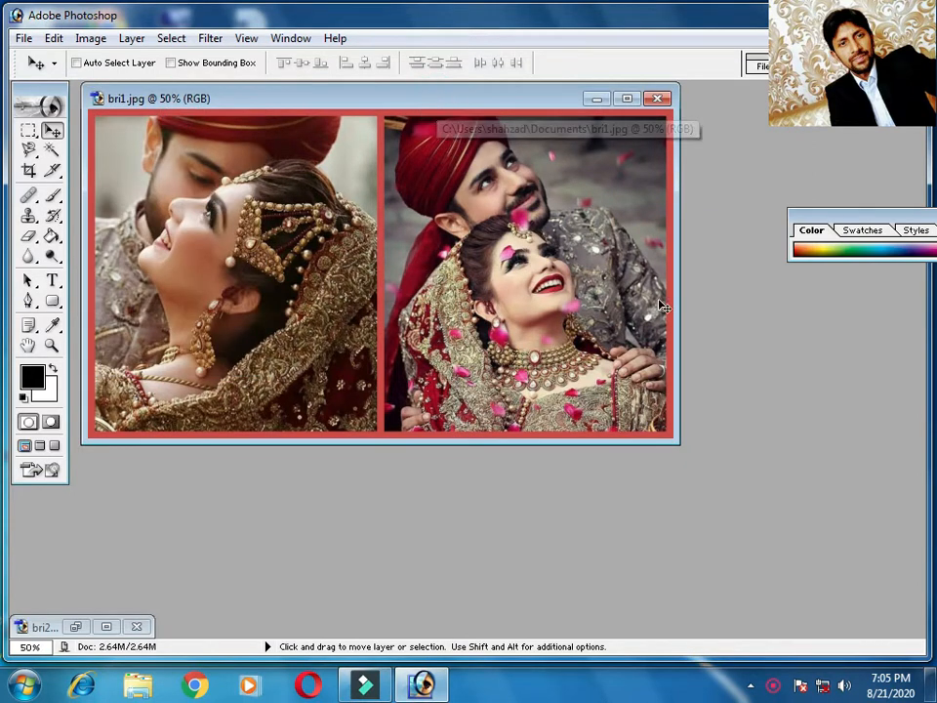
Step: Show the Layers palette beside the bri1 image and convert the locked background into Layer 0
{"action": "left_click", "coordinate": [289, 41]}
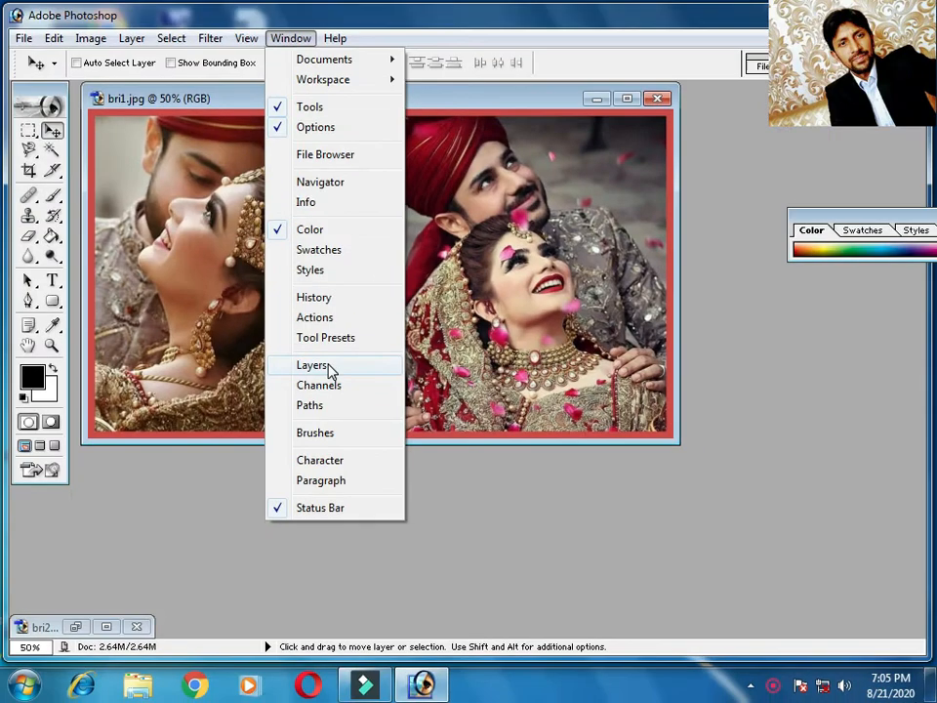
{"action": "left_click", "coordinate": [347, 367]}
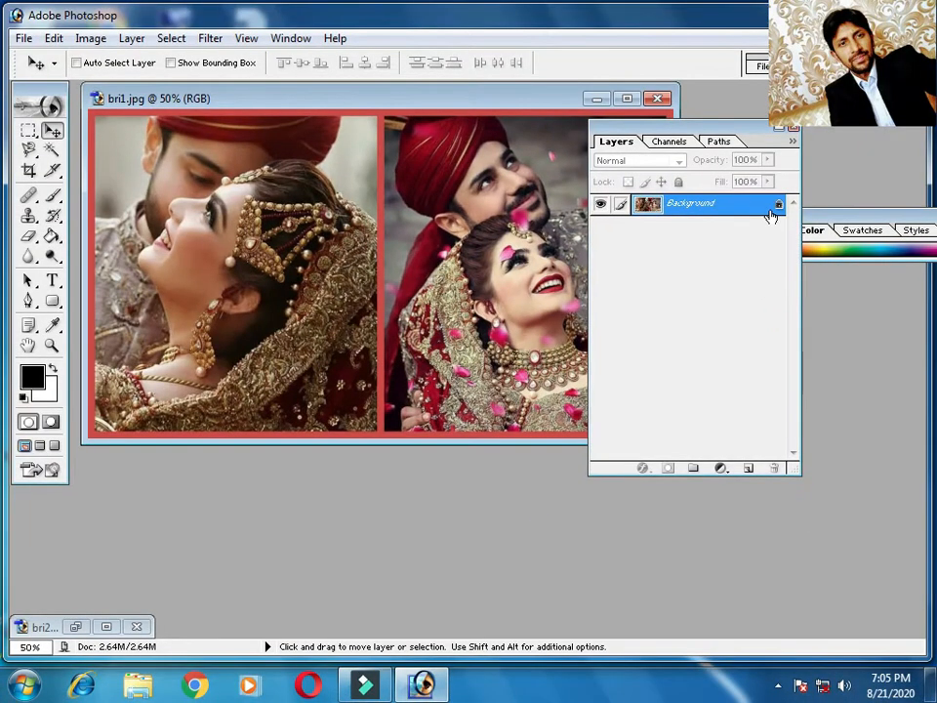
{"action": "double_click", "coordinate": [782, 206]}
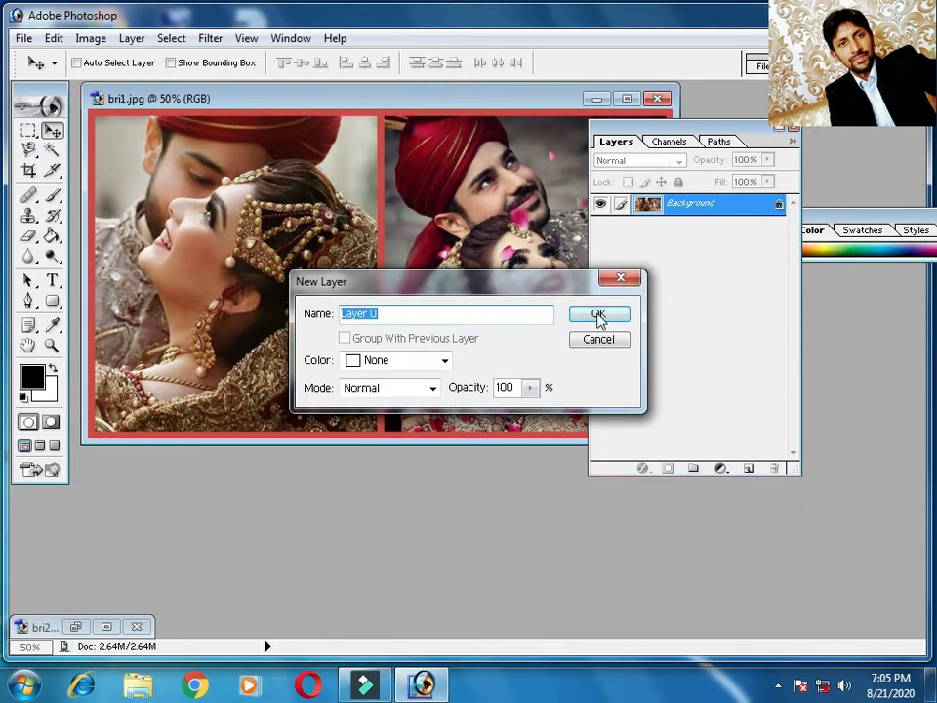
{"action": "left_click", "coordinate": [598, 315]}
{"action": "left_click_drag", "start_coordinate": [661, 130], "coordinate": [793, 133]}
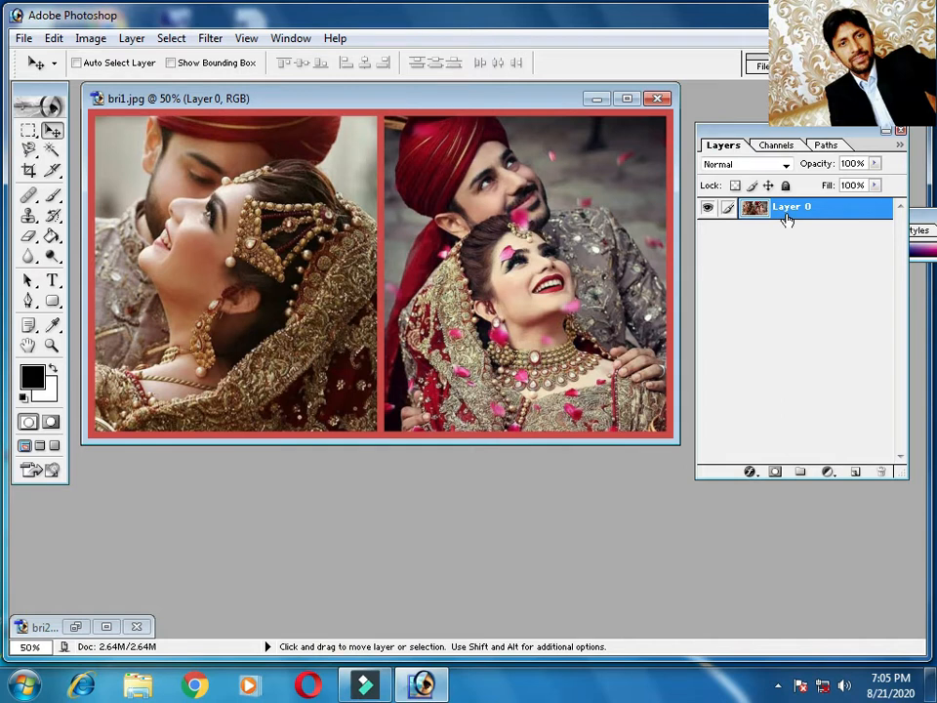
Step: Duplicate Layer 0 as Layer 0 copy and hide the original layer
{"action": "right_click", "coordinate": [789, 220]}
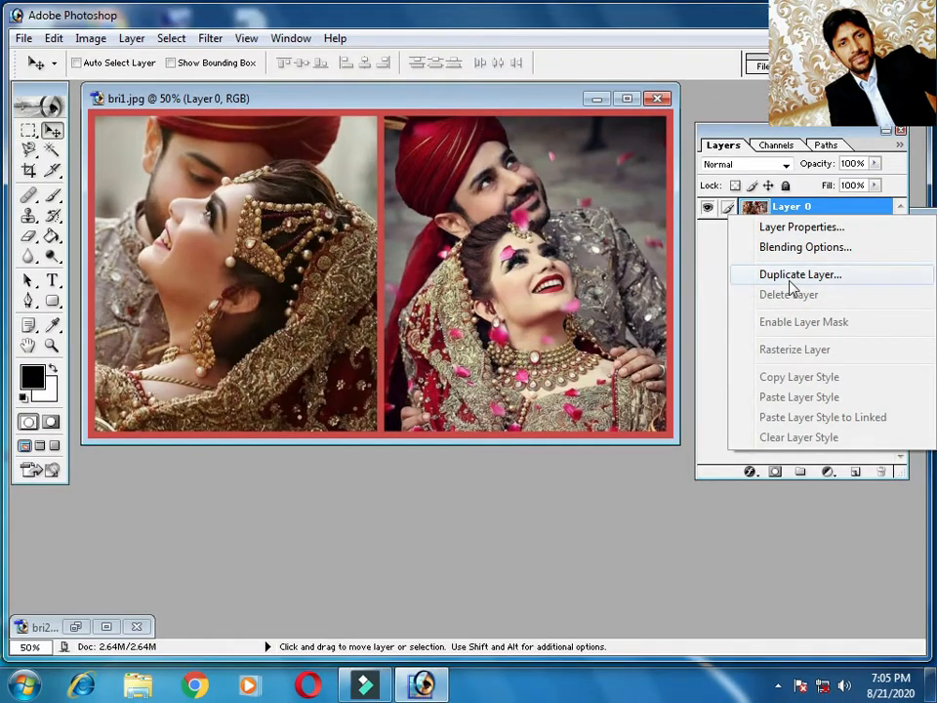
{"action": "left_click", "coordinate": [792, 277]}
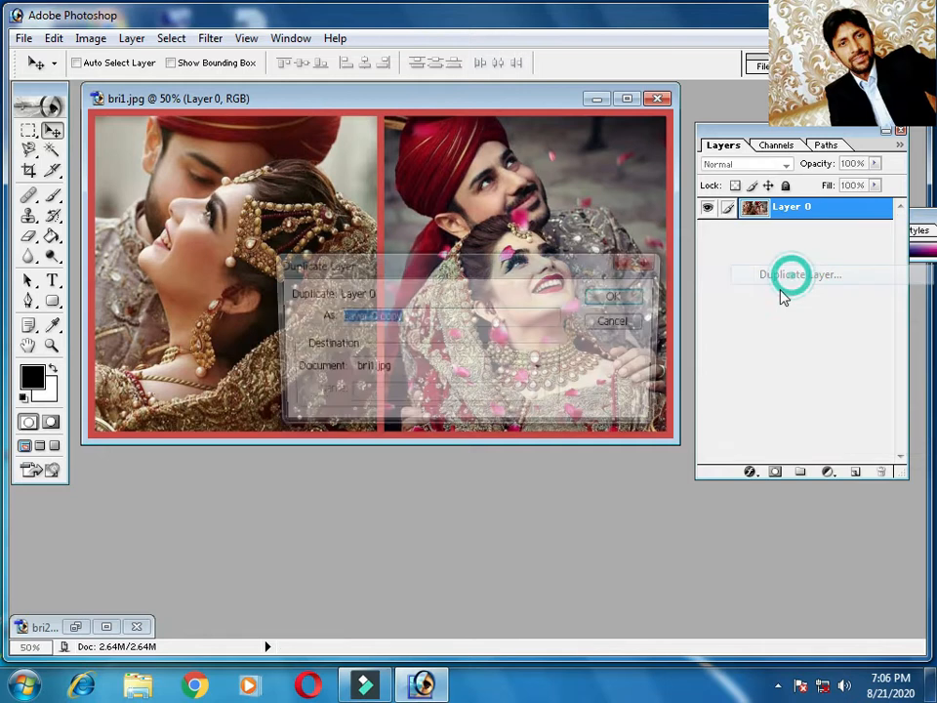
{"action": "left_click", "coordinate": [623, 297]}
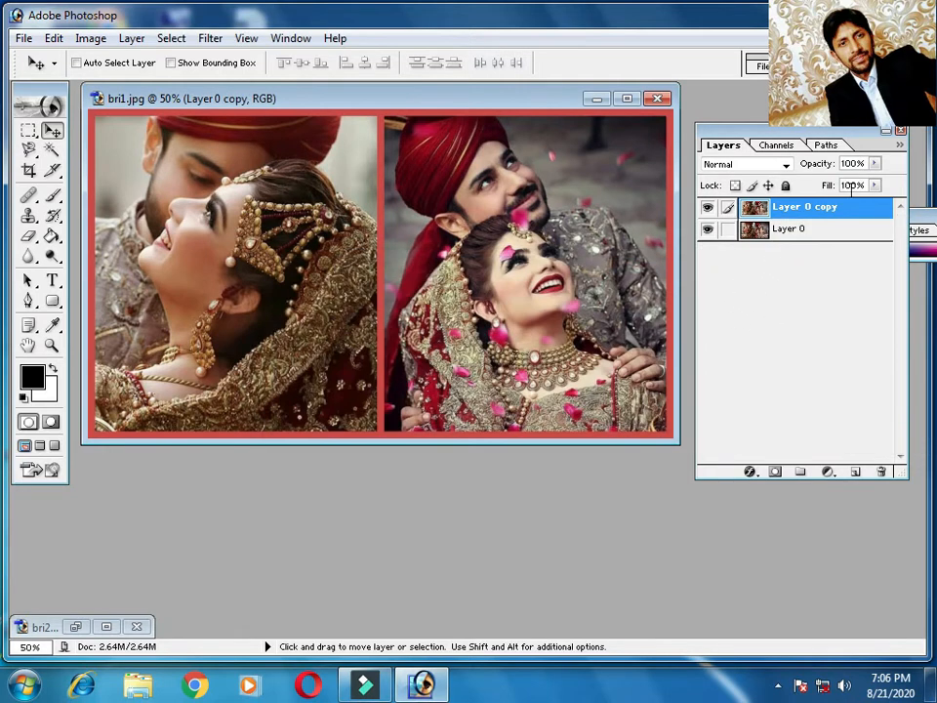
{"action": "left_click", "coordinate": [707, 230]}
{"action": "left_click_drag", "start_coordinate": [324, 104], "coordinate": [326, 142]}
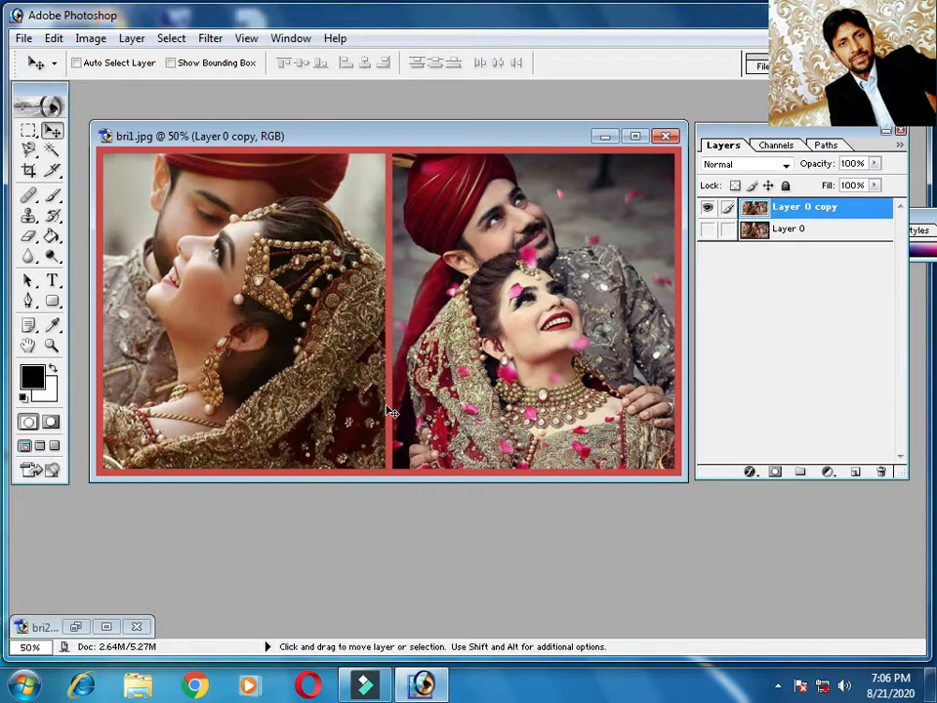
Step: Brighten Layer 0 copy slightly with an RGB Curves point at input 114, output 127
{"action": "key", "text": "ctrl+m"}
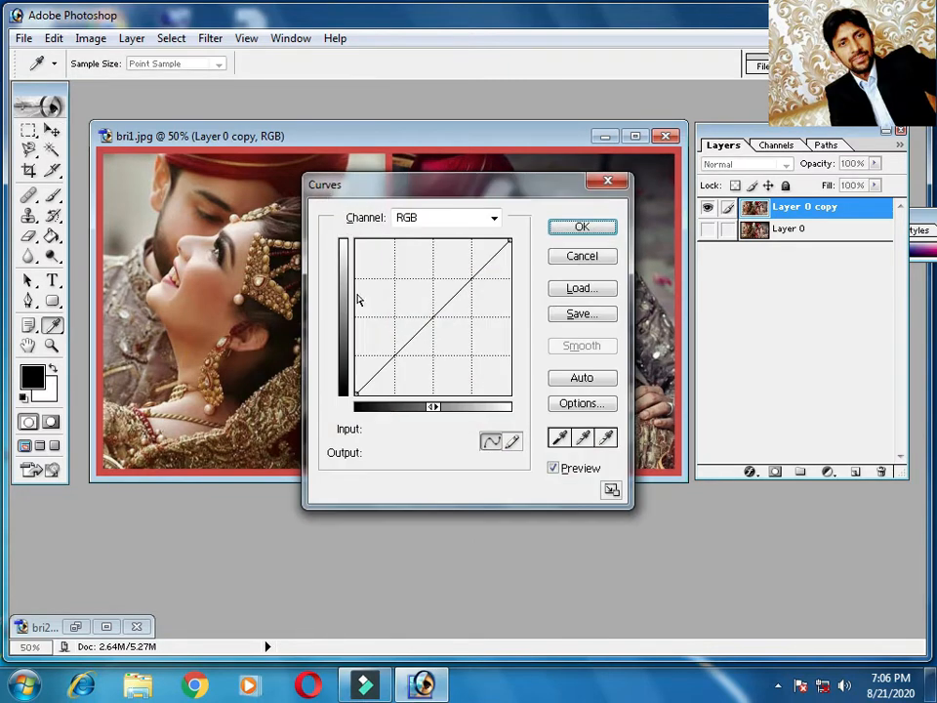
{"action": "left_click_drag", "start_coordinate": [431, 194], "coordinate": [161, 349]}
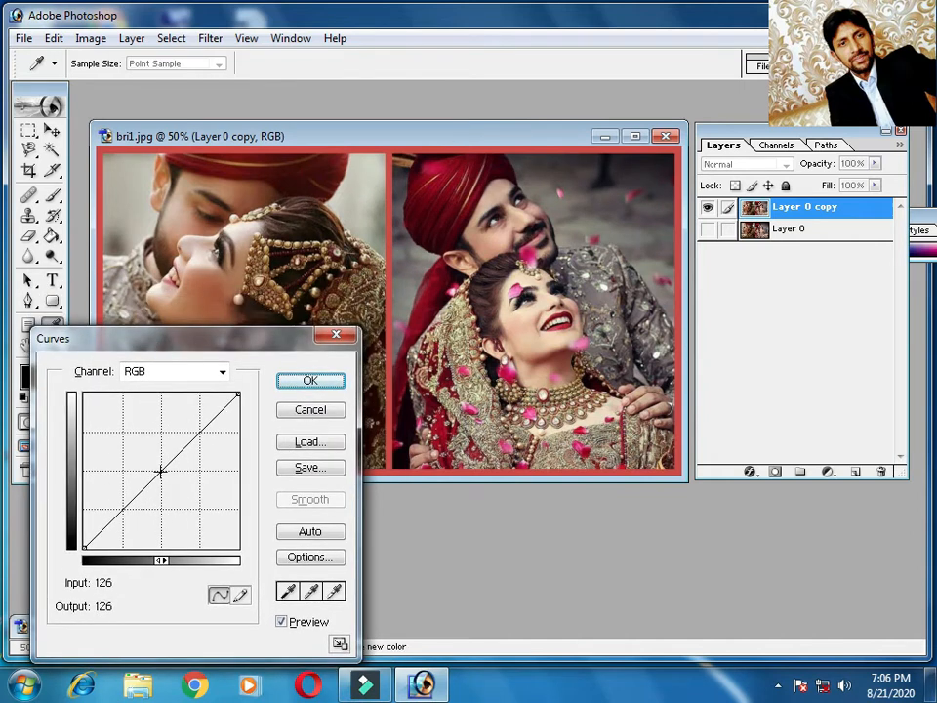
{"action": "left_click_drag", "start_coordinate": [160, 472], "coordinate": [153, 468]}
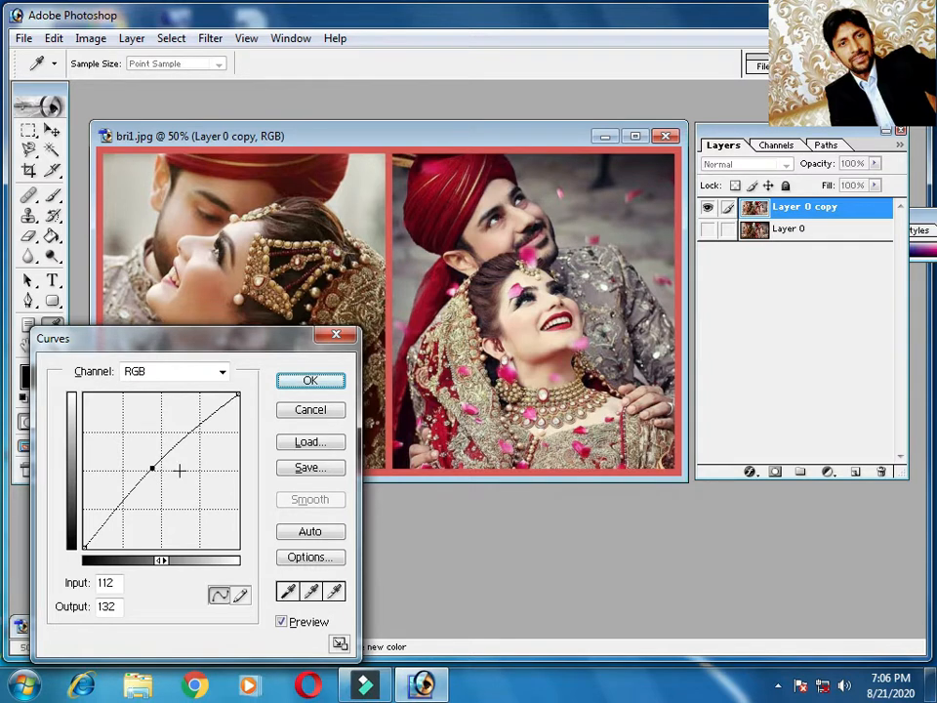
{"action": "left_click_drag", "start_coordinate": [147, 470], "coordinate": [153, 470]}
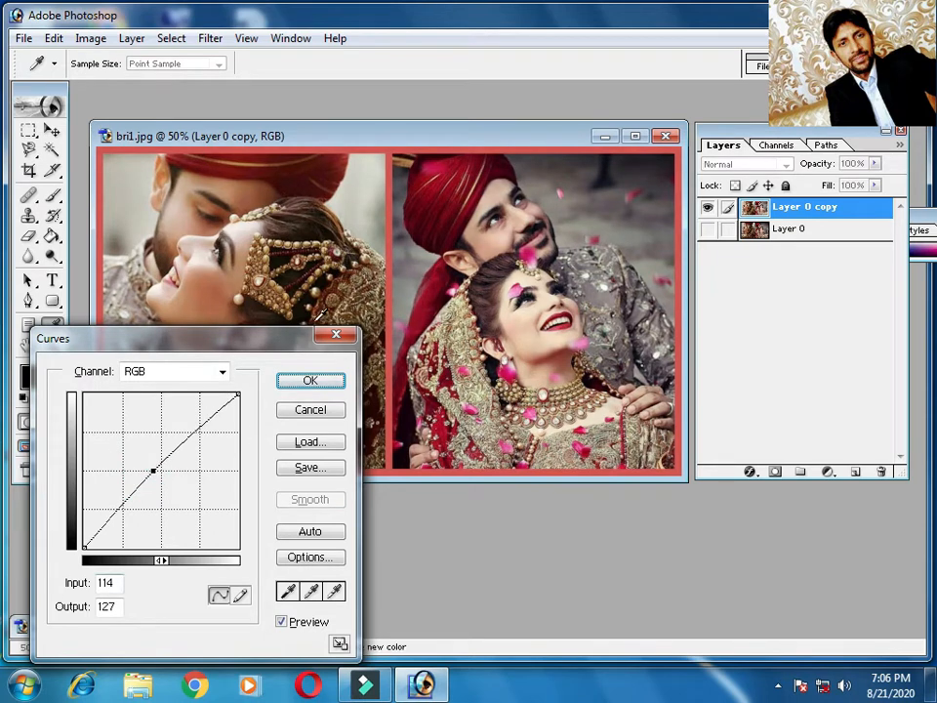
{"action": "left_click", "coordinate": [309, 381]}
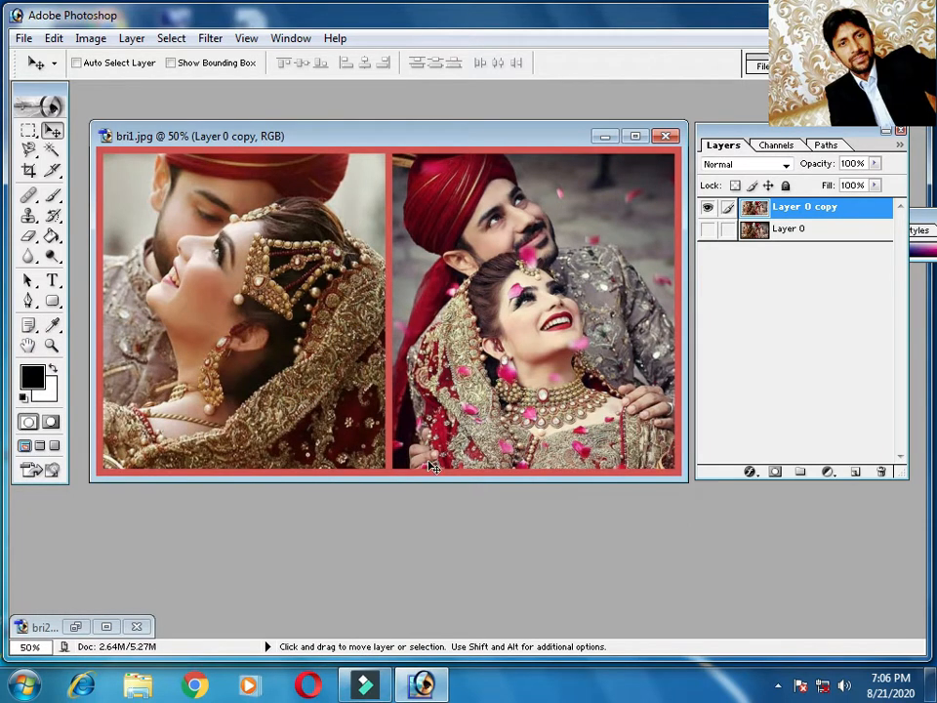
Step: Adjust the Hue/Saturation of Layer 0 copy with hue -6 and saturation -3
{"action": "key", "text": "ctrl+u"}
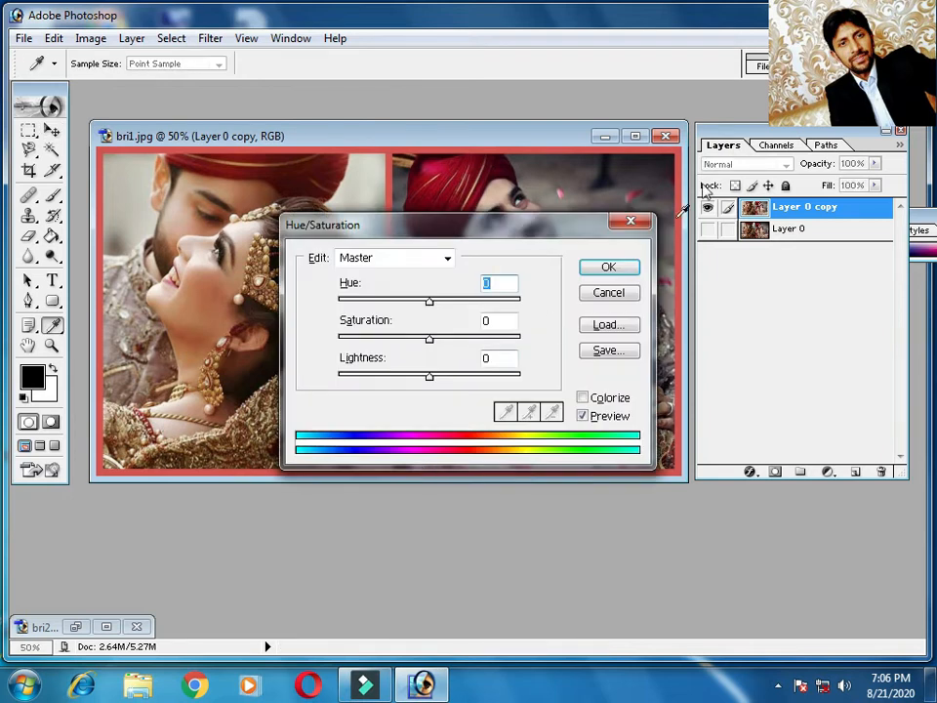
{"action": "left_click_drag", "start_coordinate": [493, 225], "coordinate": [280, 364]}
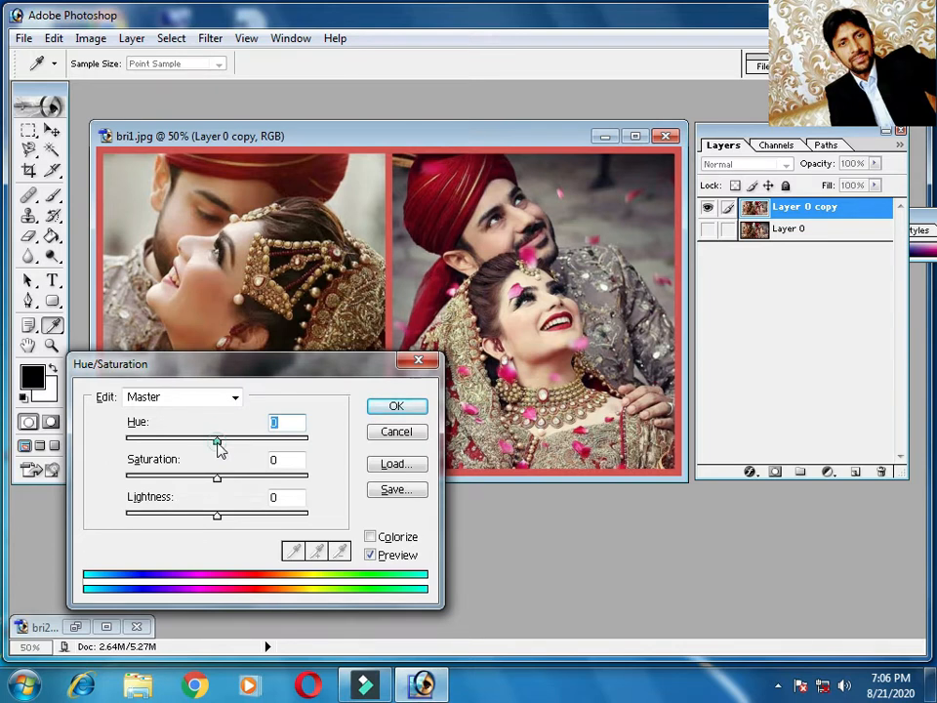
{"action": "left_click_drag", "start_coordinate": [217, 443], "coordinate": [226, 445]}
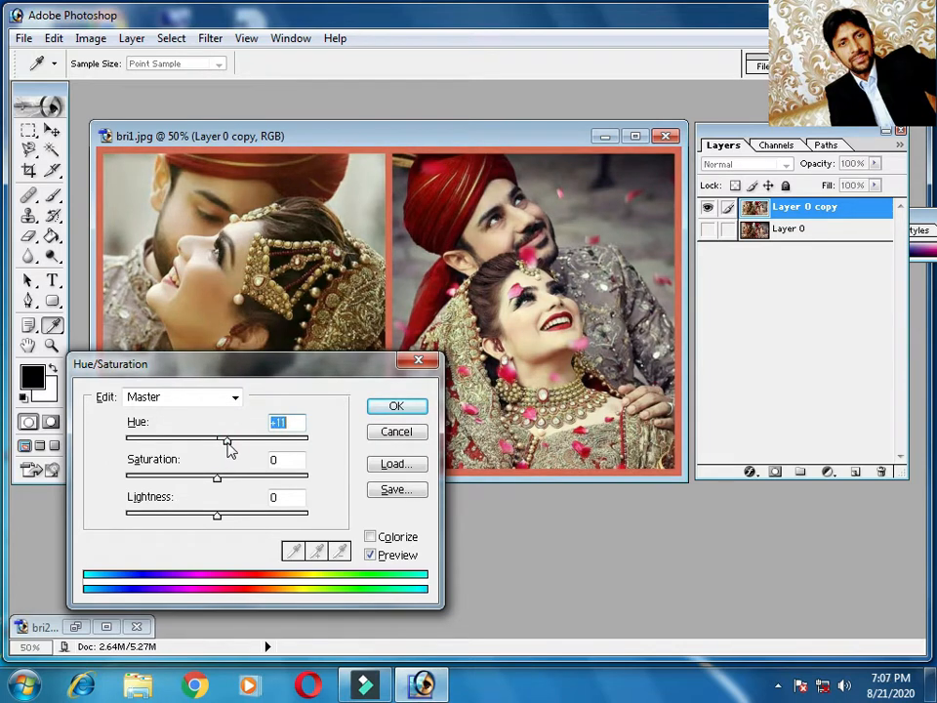
{"action": "left_click_drag", "start_coordinate": [227, 445], "coordinate": [212, 446]}
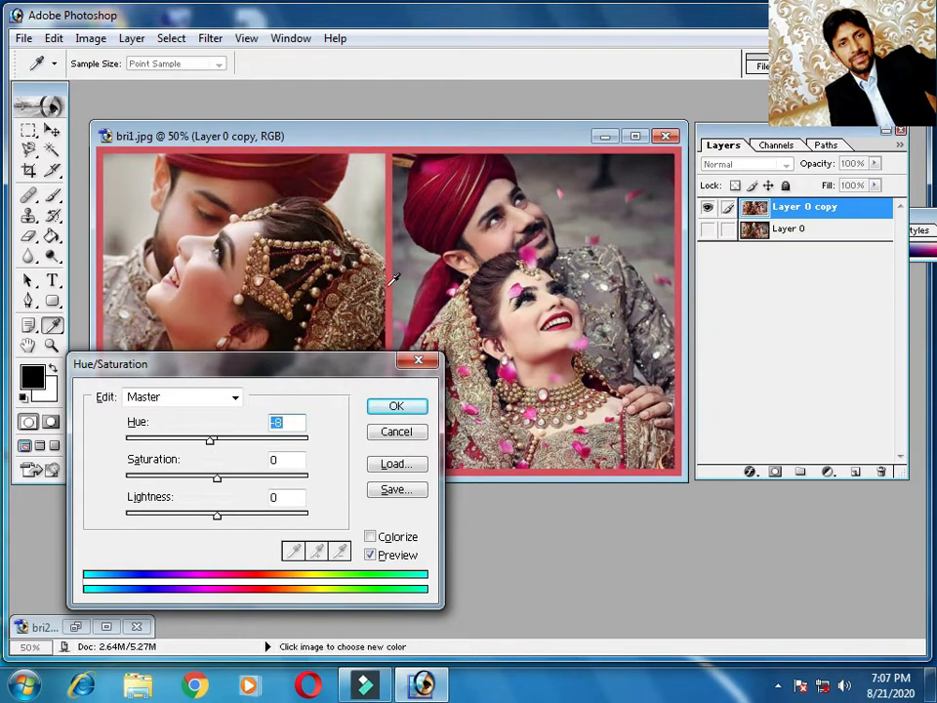
{"action": "left_click", "coordinate": [211, 442]}
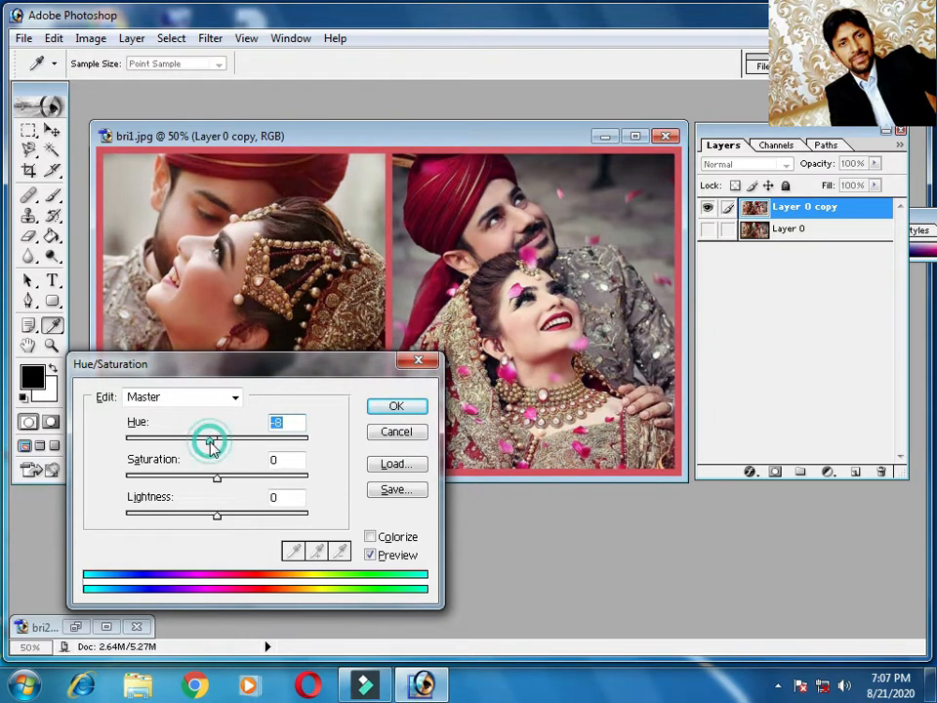
{"action": "left_click_drag", "start_coordinate": [211, 443], "coordinate": [212, 443]}
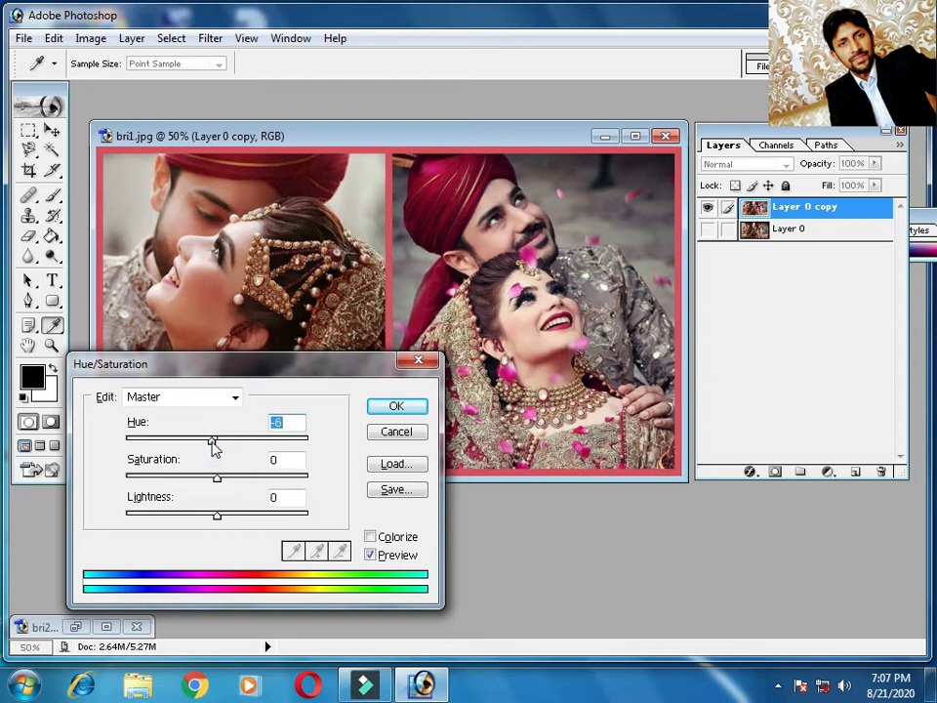
{"action": "left_click", "coordinate": [219, 479]}
{"action": "left_click_drag", "start_coordinate": [221, 483], "coordinate": [216, 484]}
{"action": "key", "text": "Return"}
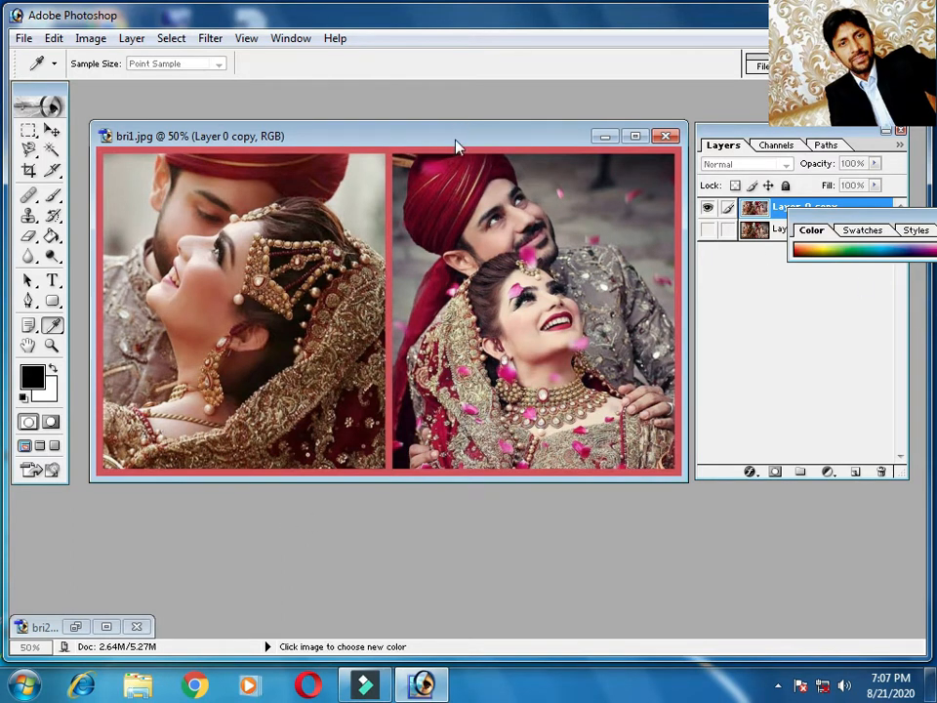
{"action": "key", "text": "ctrl+u"}
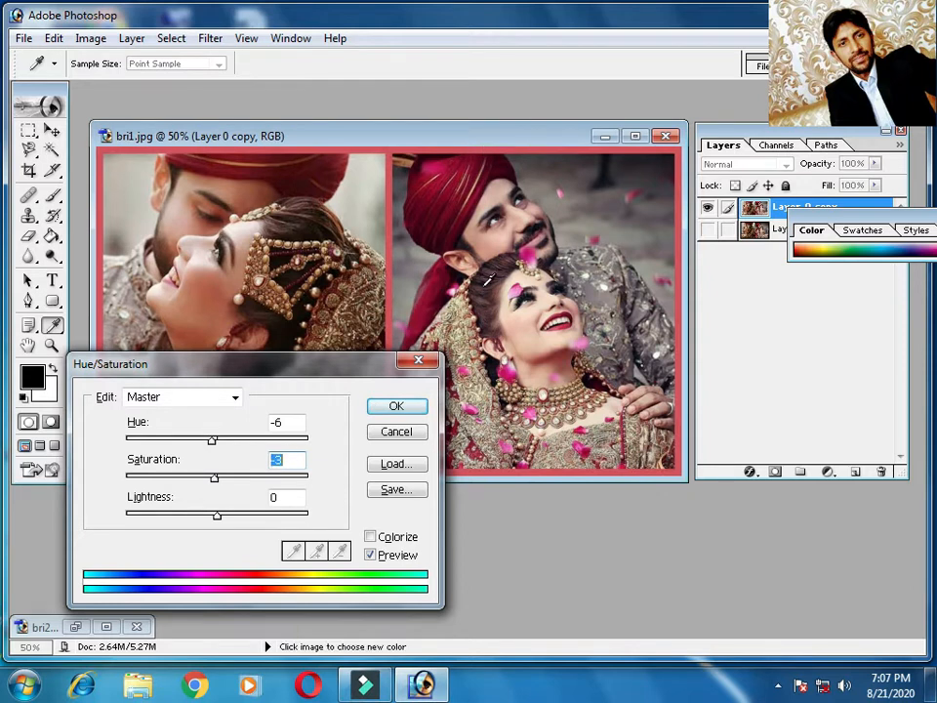
{"action": "left_click", "coordinate": [396, 406]}
{"action": "key", "text": "v"}
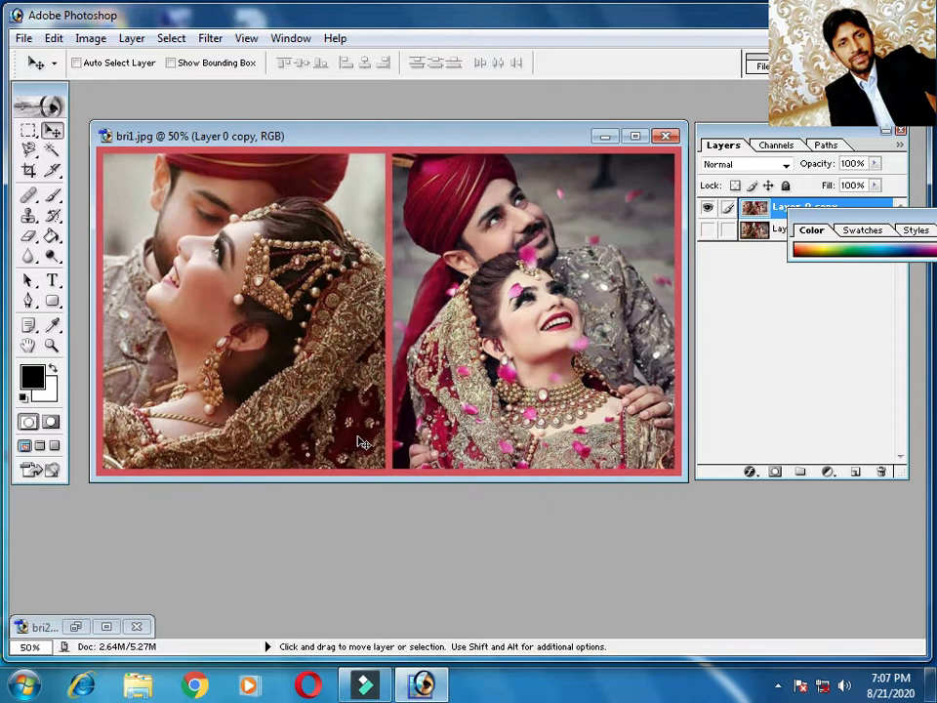
Step: Apply a midtone Color Balance to Layer 0 copy with +2 toward red and +5 toward green
{"action": "left_click", "coordinate": [91, 38]}
{"action": "mouse_move", "coordinate": [131, 88]}
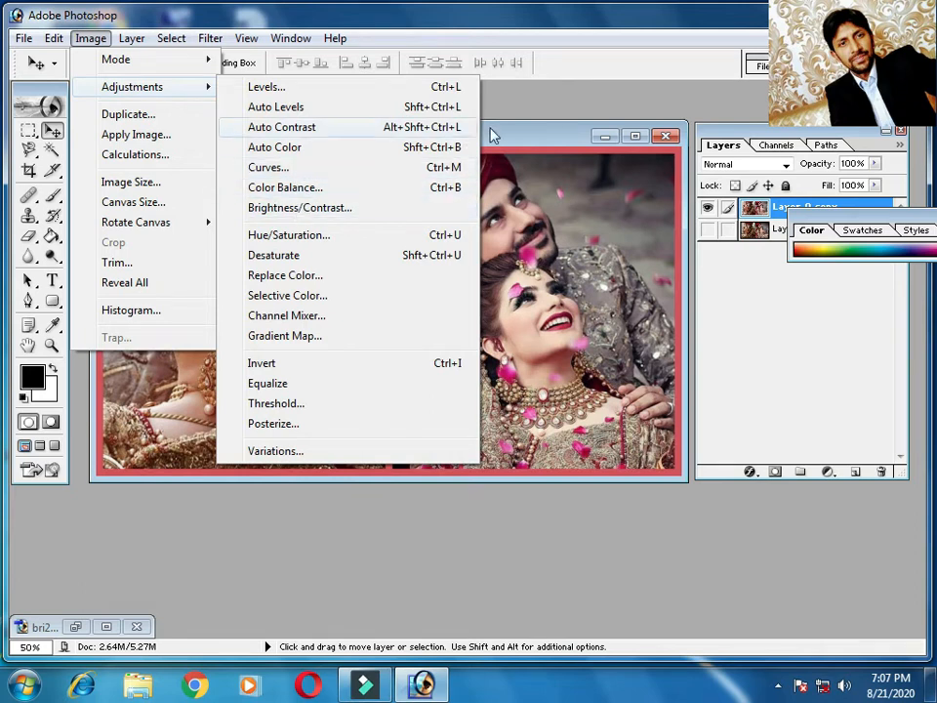
{"action": "left_click", "coordinate": [543, 88]}
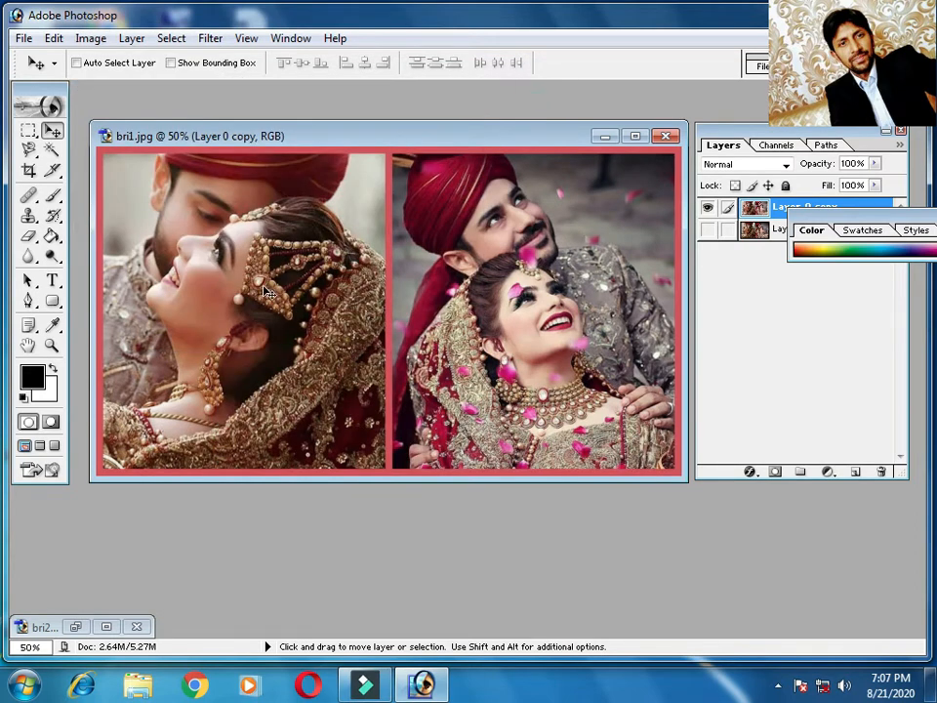
{"action": "key", "text": "ctrl+b"}
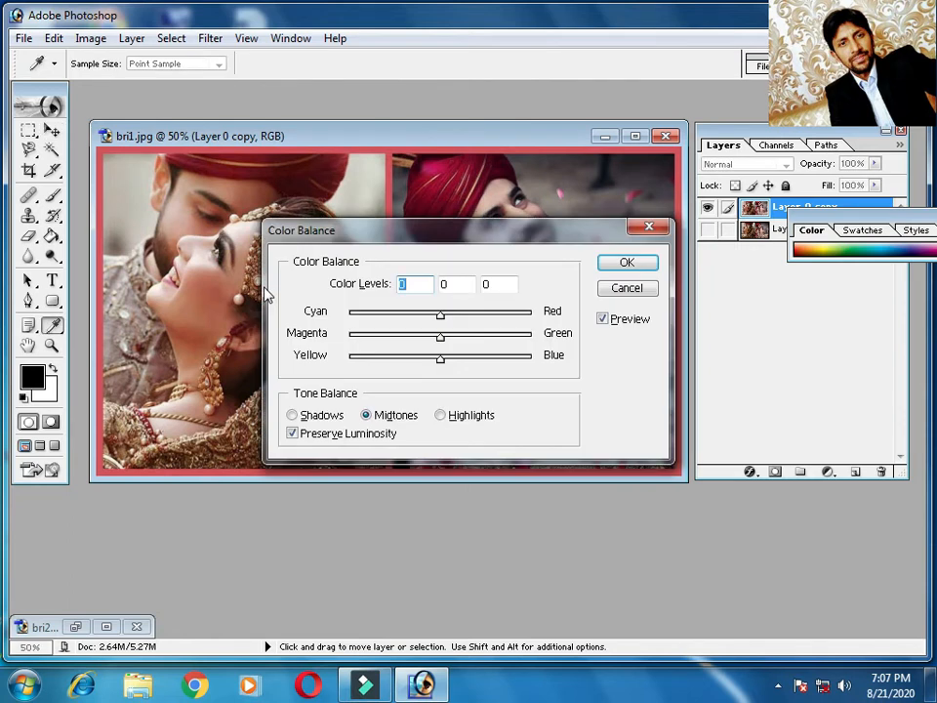
{"action": "left_click_drag", "start_coordinate": [479, 227], "coordinate": [293, 421]}
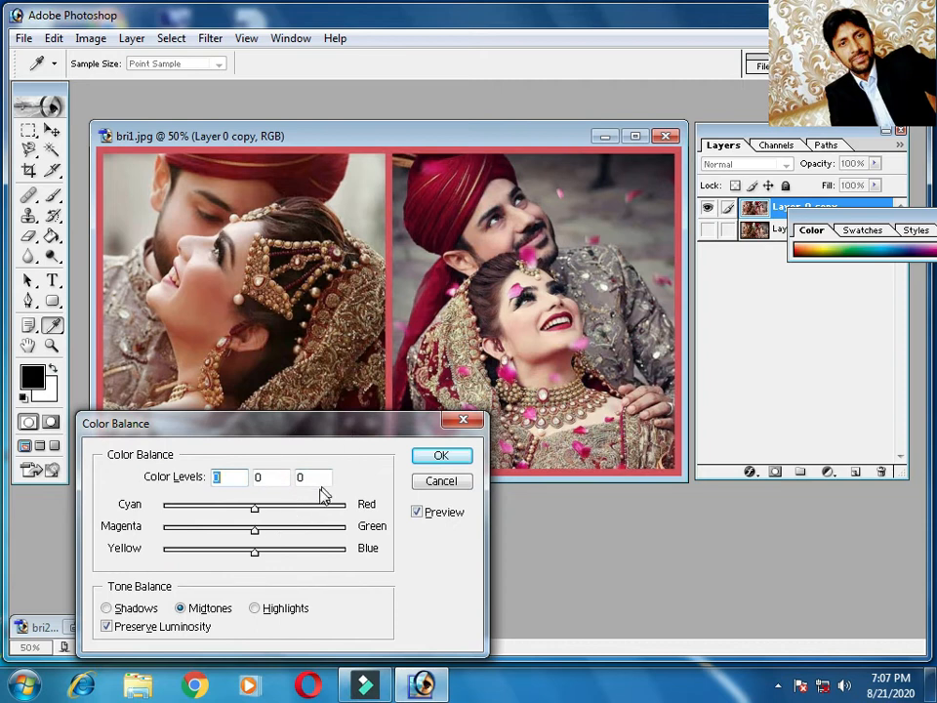
{"action": "left_click_drag", "start_coordinate": [253, 509], "coordinate": [258, 509]}
{"action": "mouse_move", "coordinate": [256, 533]}
{"action": "left_mouse_down"}
{"action": "mouse_move", "coordinate": [247, 535]}
{"action": "mouse_move", "coordinate": [260, 535]}
{"action": "left_mouse_up"}
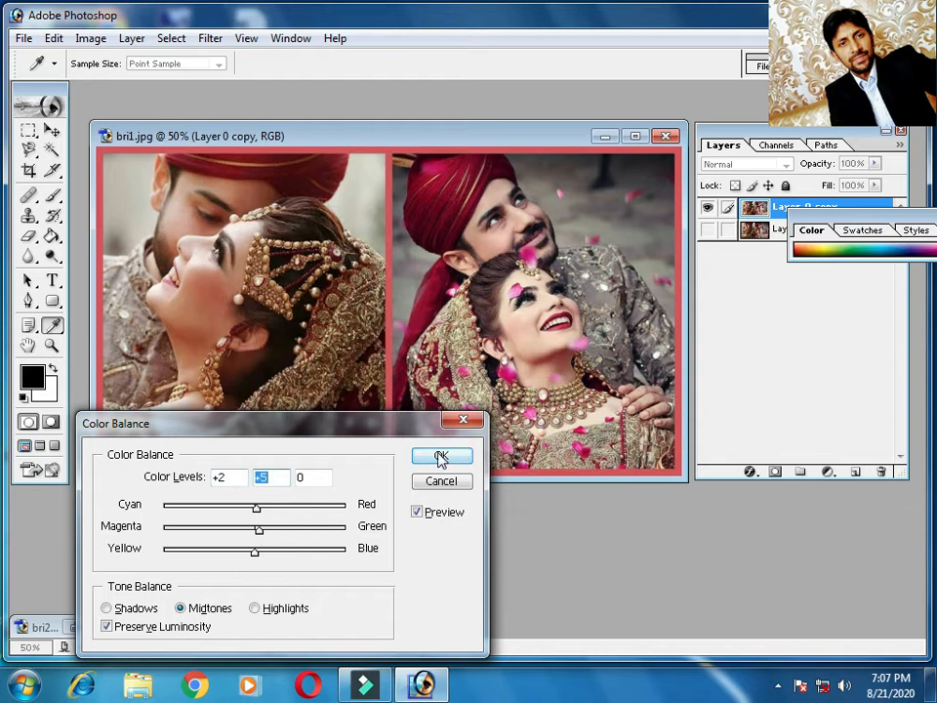
{"action": "left_click", "coordinate": [440, 454]}
{"action": "key", "text": "v"}
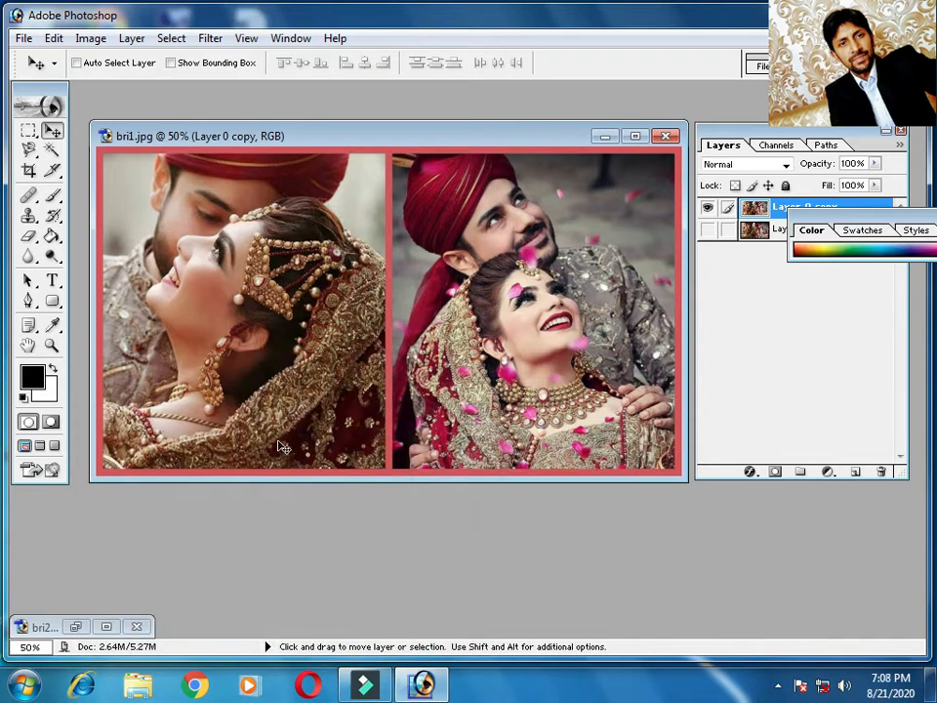
Step: Move the Color palette off the layer list and compare the adjusted copy with the original by toggling both layers' visibility
{"action": "left_click_drag", "start_coordinate": [865, 223], "coordinate": [838, 373]}
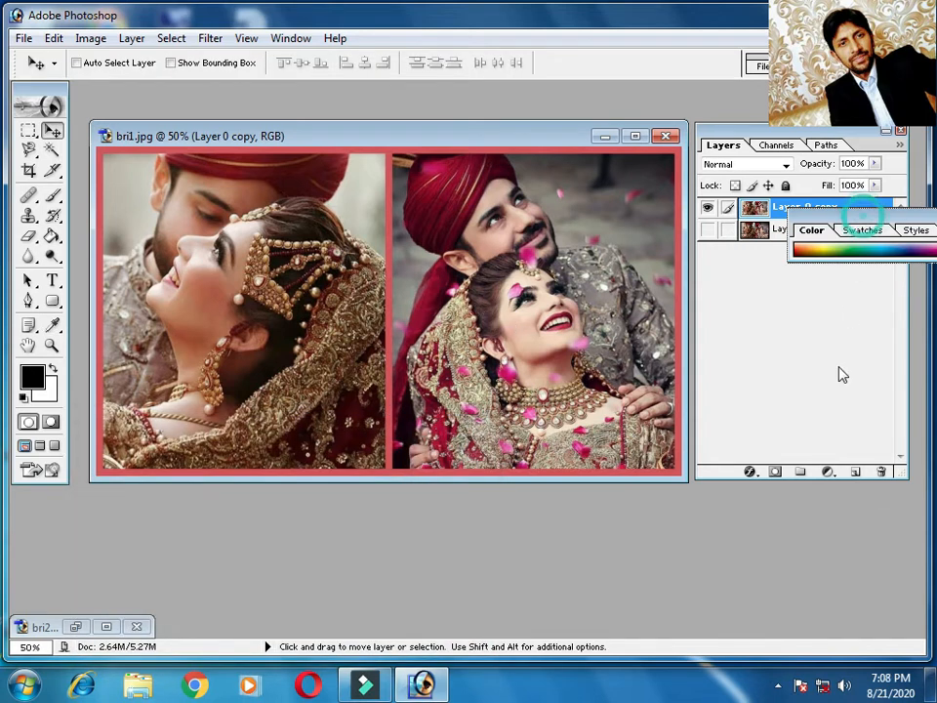
{"action": "left_click", "coordinate": [708, 208]}
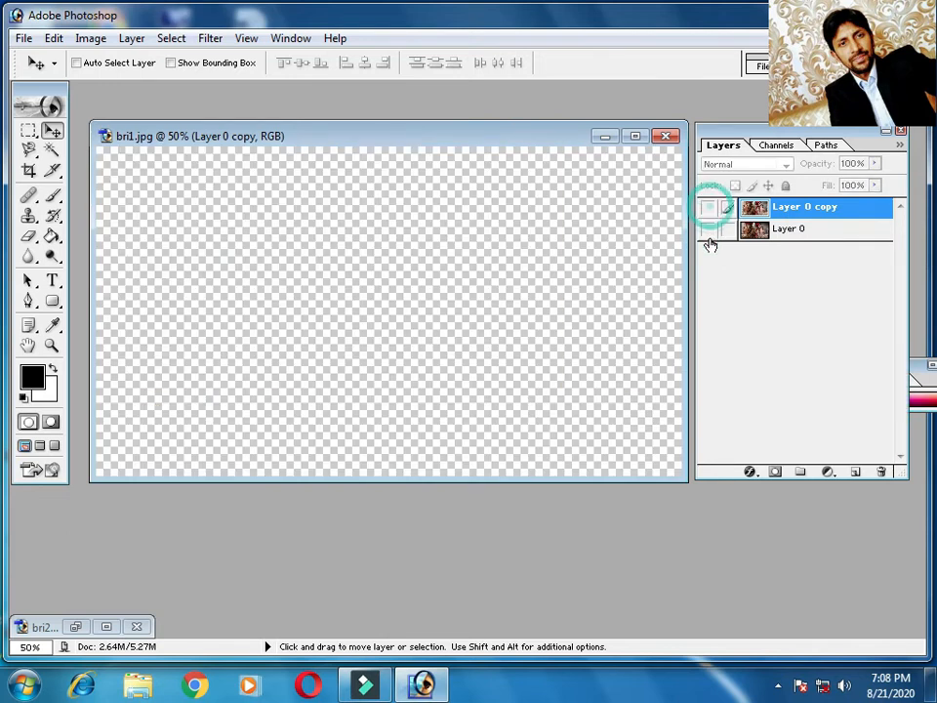
{"action": "left_click", "coordinate": [708, 230]}
{"action": "left_click", "coordinate": [708, 207]}
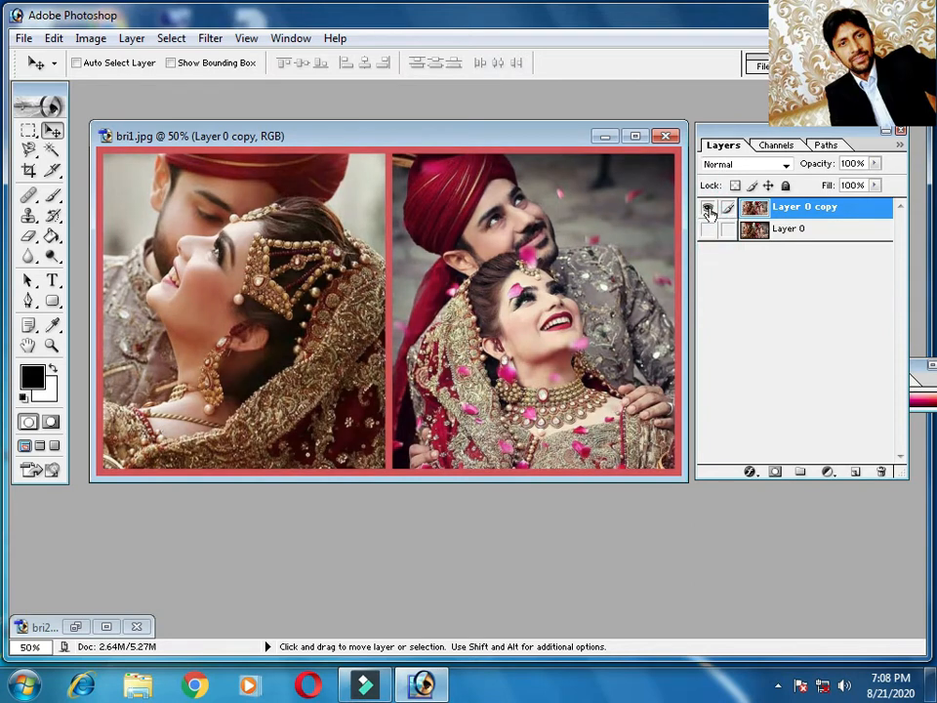
Step: Hide Layer 0 copy and show Layer 0 to view the original, and make the adjusted copy visible again
{"action": "left_click", "coordinate": [708, 208]}
{"action": "left_click", "coordinate": [708, 232]}
{"action": "left_click", "coordinate": [708, 207]}
Step: Apply the basic Sharpen filter once to Layer 0 copy
{"action": "left_click", "coordinate": [212, 40]}
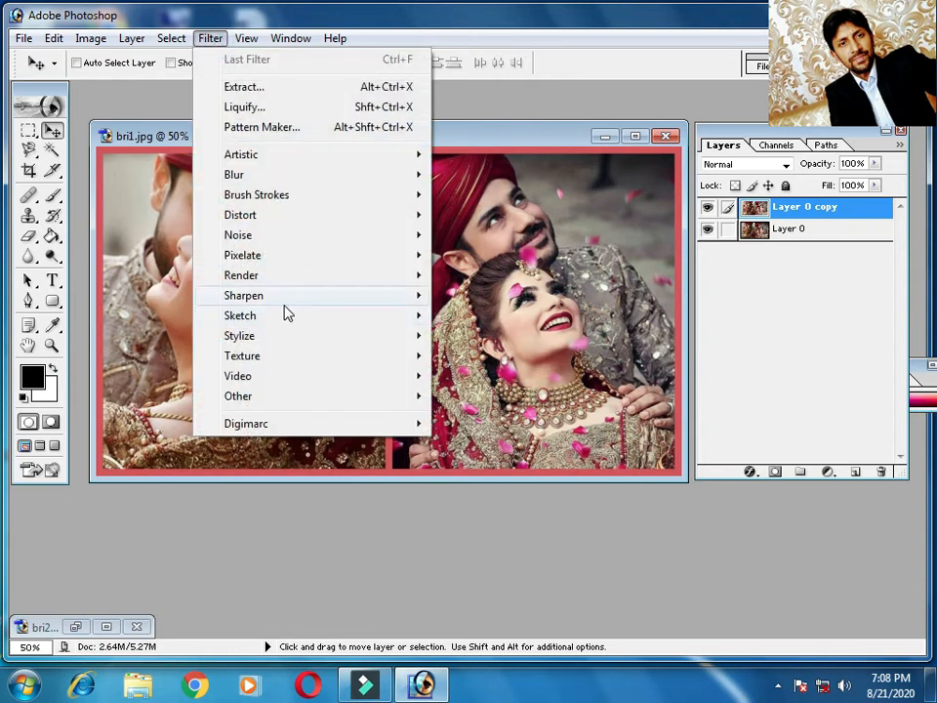
{"action": "mouse_move", "coordinate": [285, 304]}
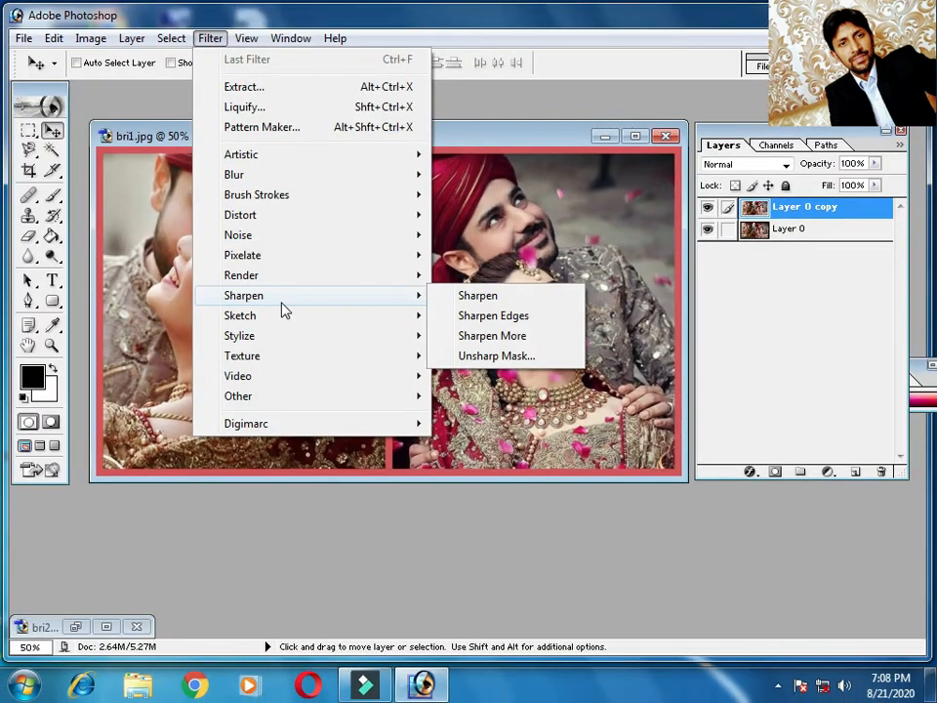
{"action": "left_click", "coordinate": [481, 297]}
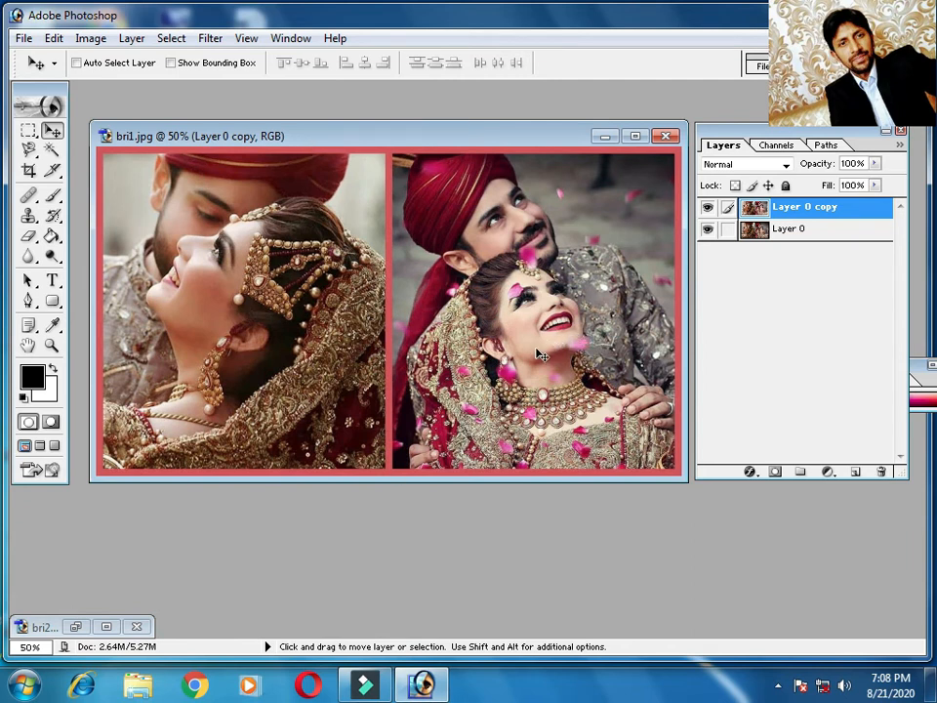
{"action": "left_click", "coordinate": [209, 39]}
{"action": "mouse_move", "coordinate": [289, 297]}
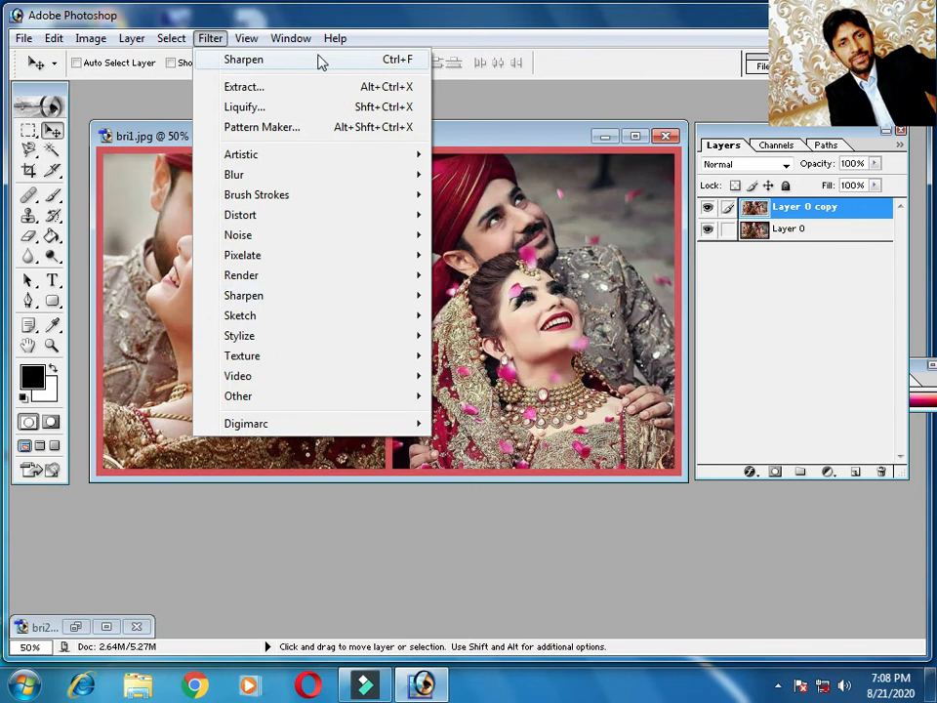
{"action": "left_click", "coordinate": [488, 95]}
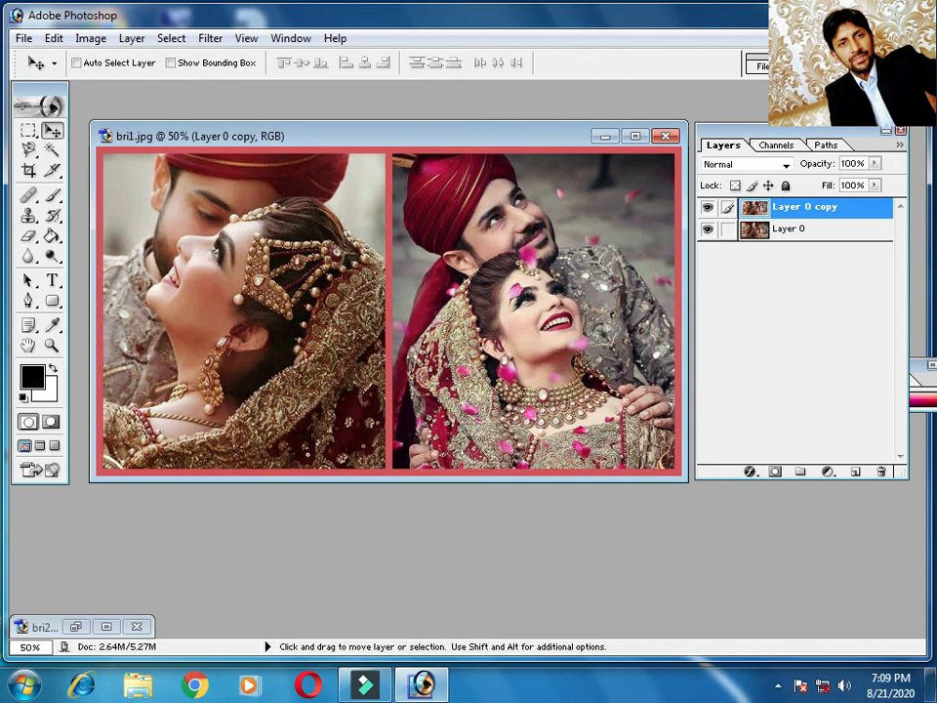
Step: Exit Photoshop completely and return to the Windows desktop
{"action": "key", "text": "ctrl+q"}
{"action": "left_click", "coordinate": [478, 276]}
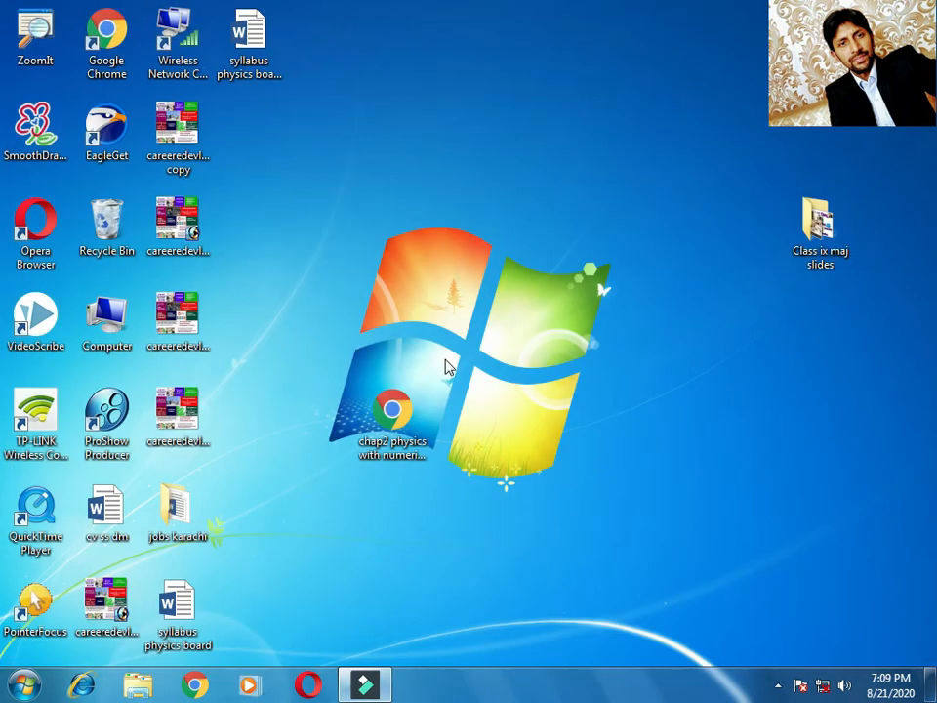